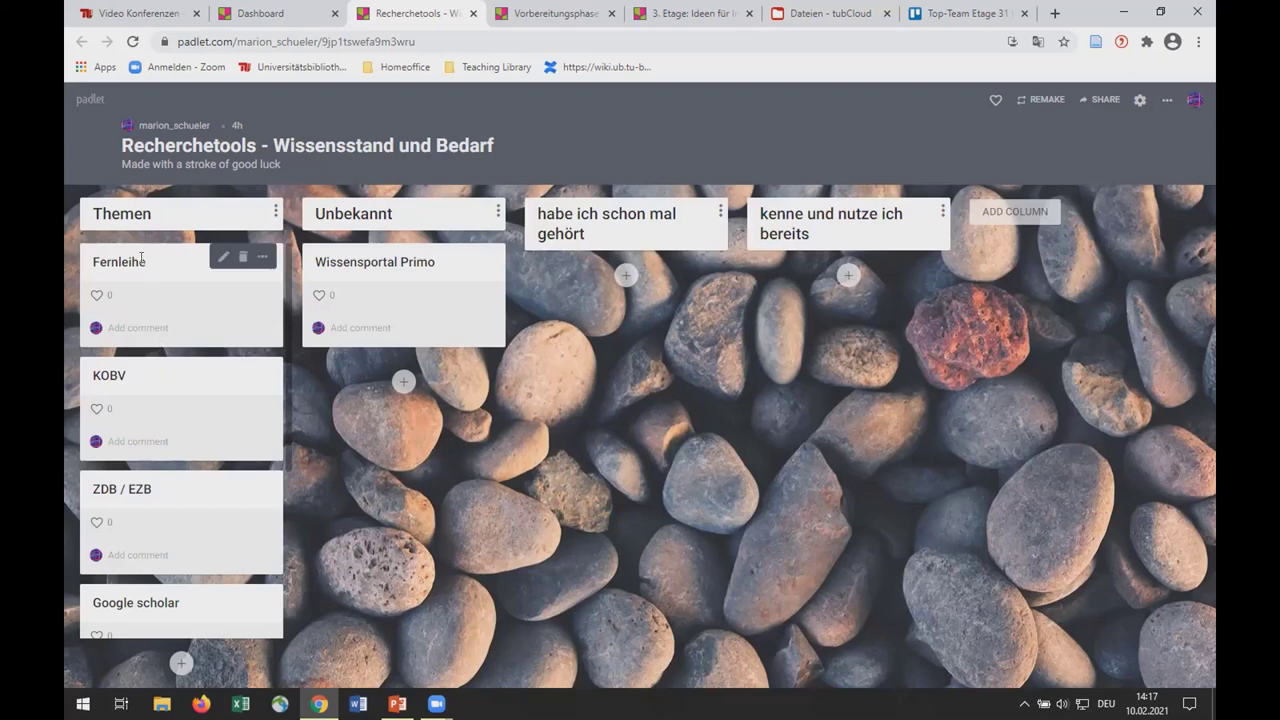
# Move the Fernleihe card to the "habe ich schon mal gehört" column and close the "3. Etage" page
pyautogui.moveTo(135, 262); pyautogui.dragTo(597, 328)
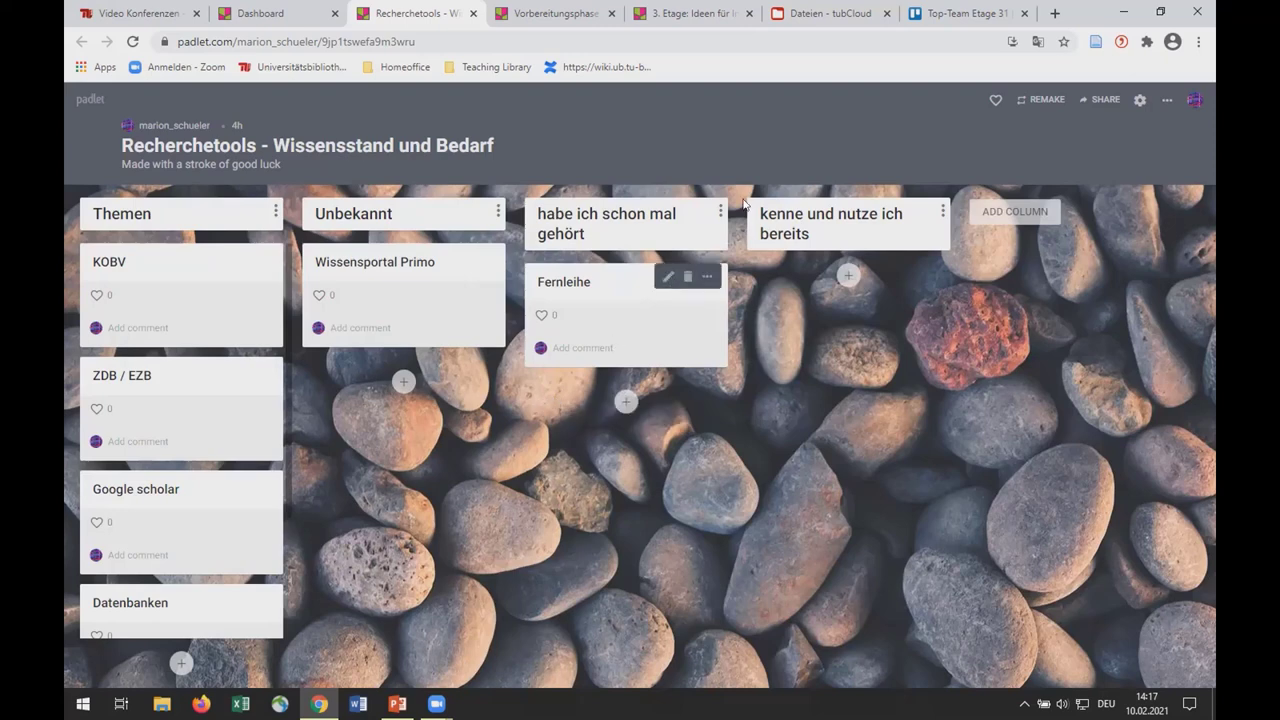
pyautogui.click(749, 13)
# Switch to tubCloud, open the Deck board "Coffee lecture kollaboratives Arbeiten" and hide the board navigation
pyautogui.click(697, 14)
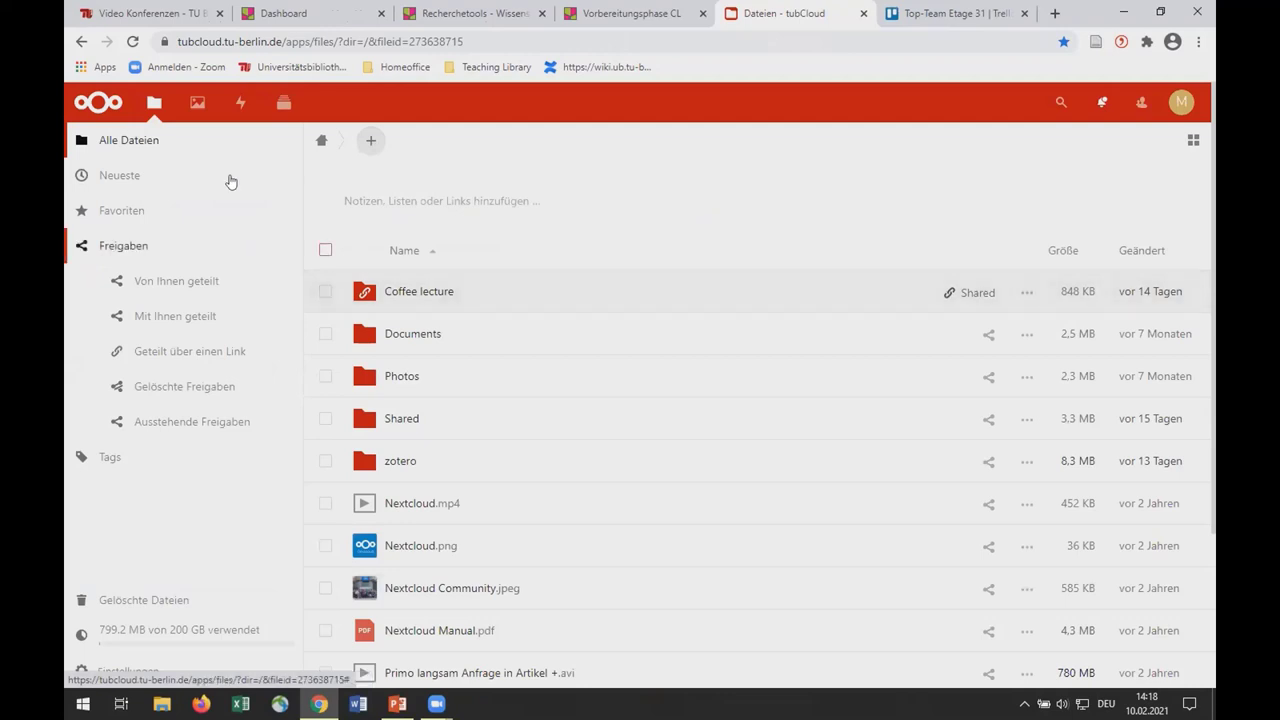
pyautogui.click(285, 104)
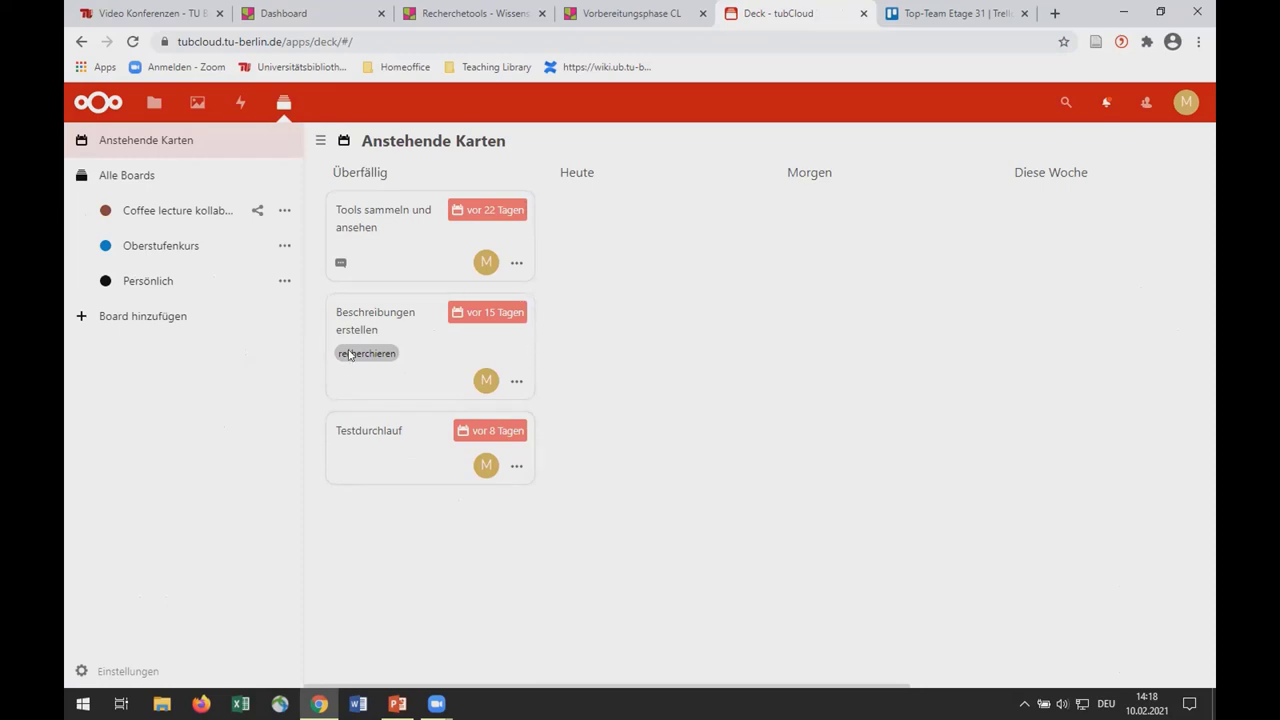
pyautogui.click(139, 211)
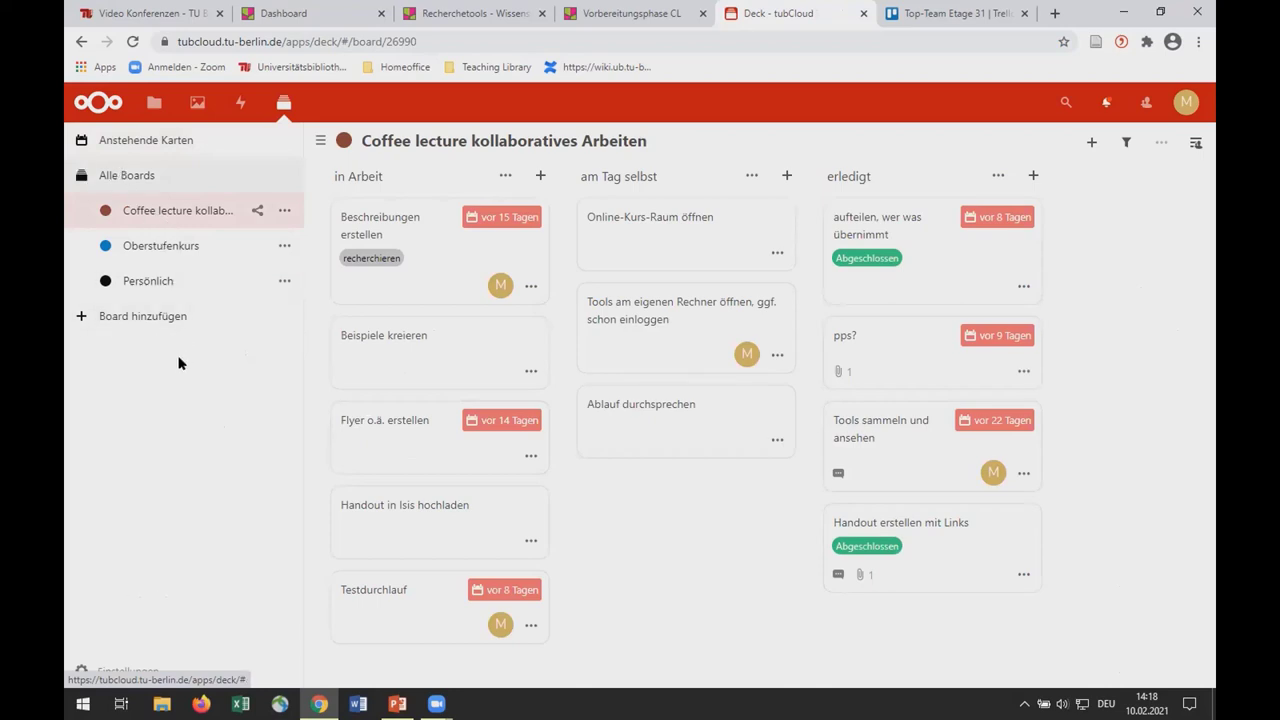
pyautogui.click(320, 140)
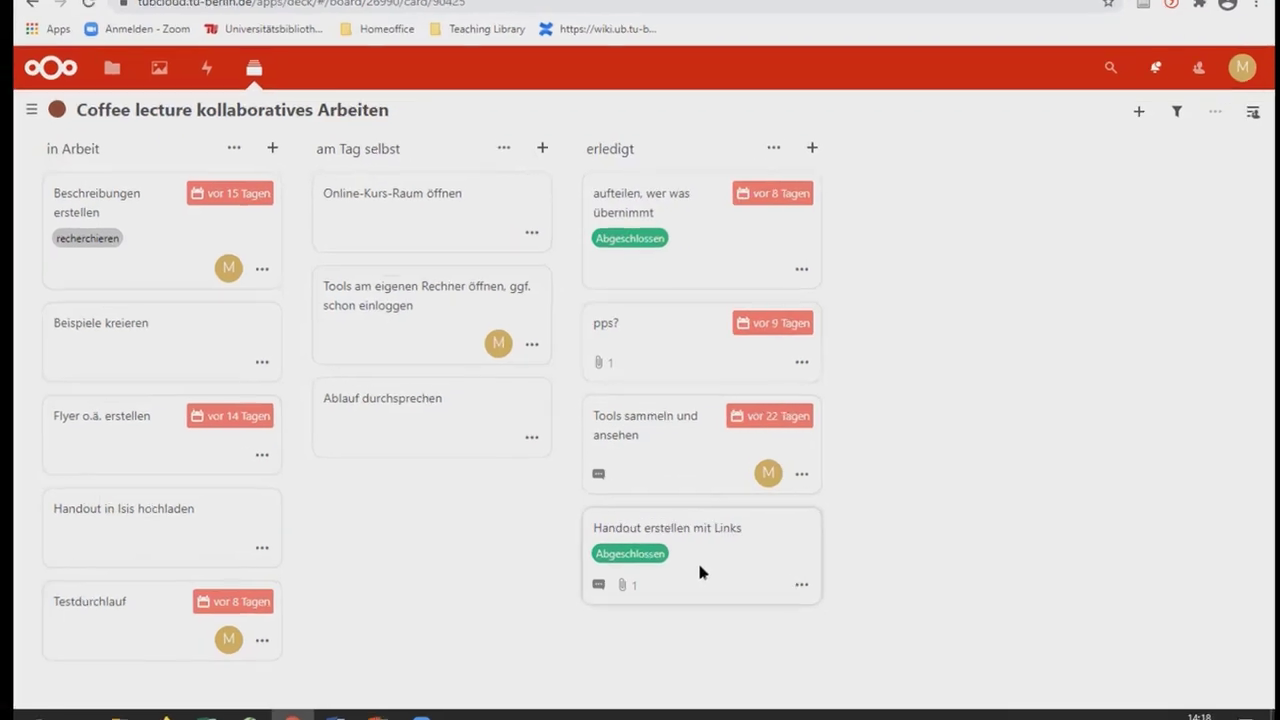
# Open the "Handout erstellen mit Links" card in the erledigt list and view its available labels
pyautogui.click(692, 563)
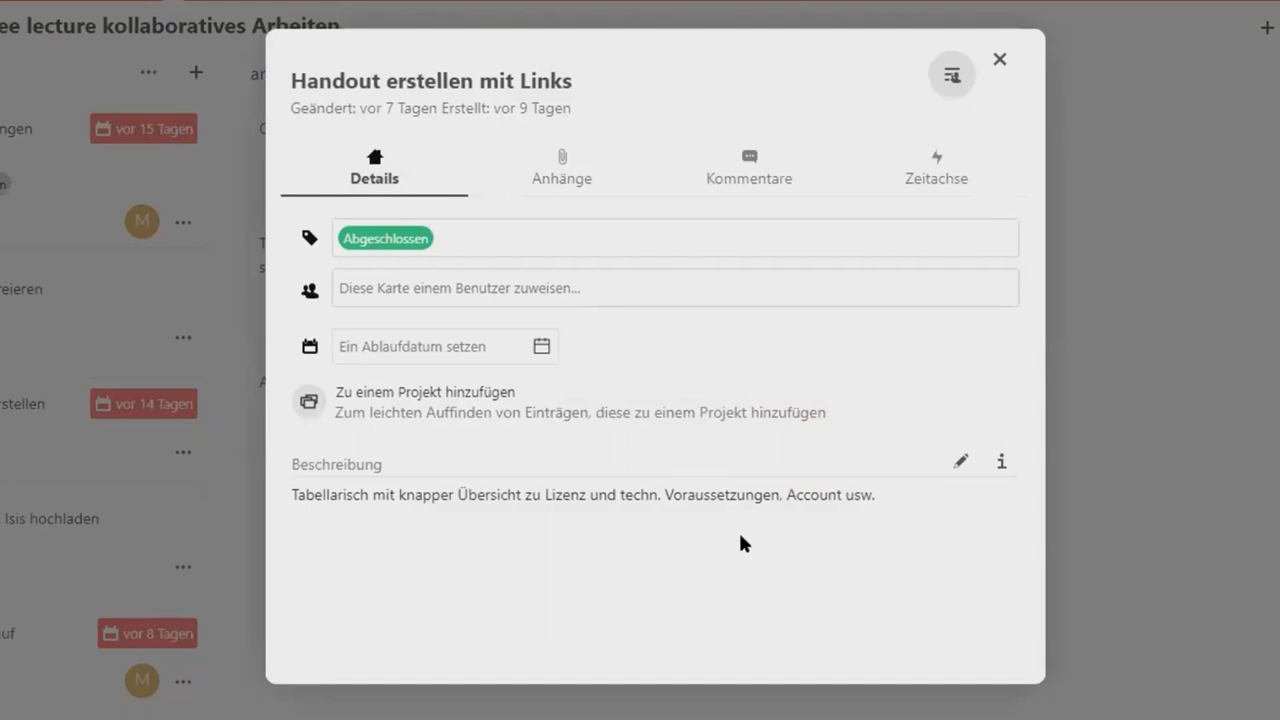
pyautogui.click(448, 232)
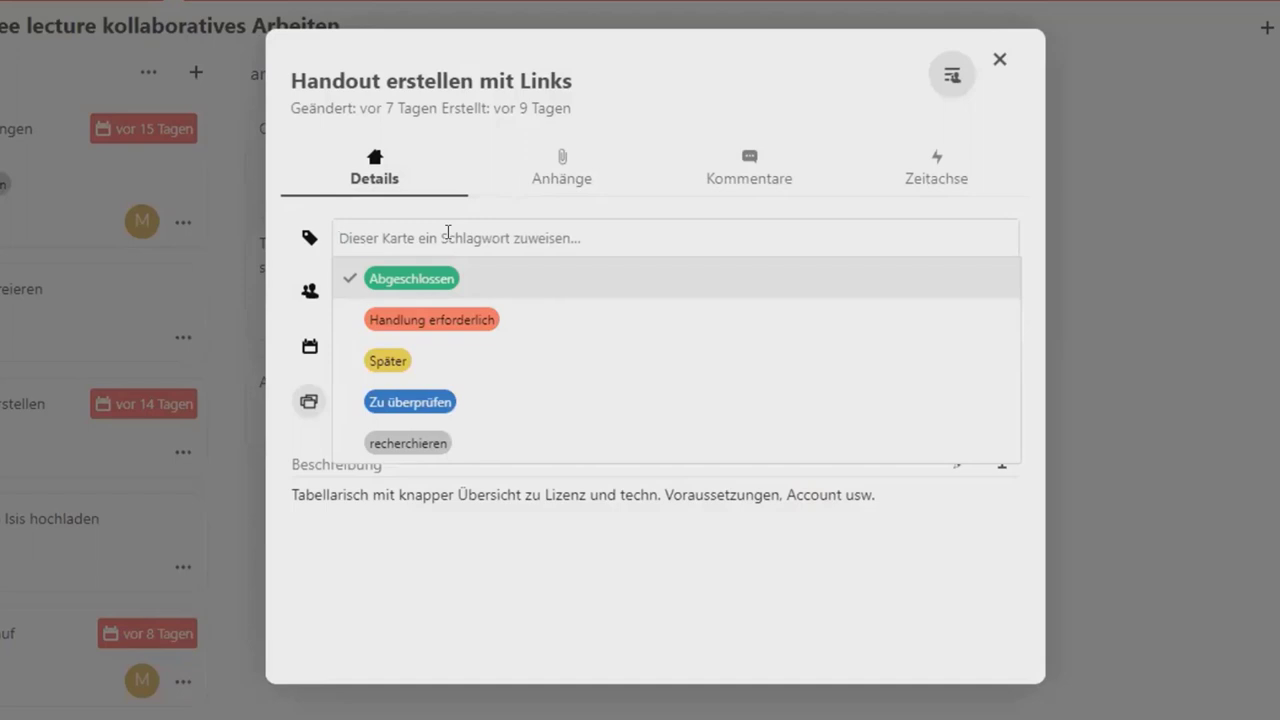
pyautogui.click(447, 447)
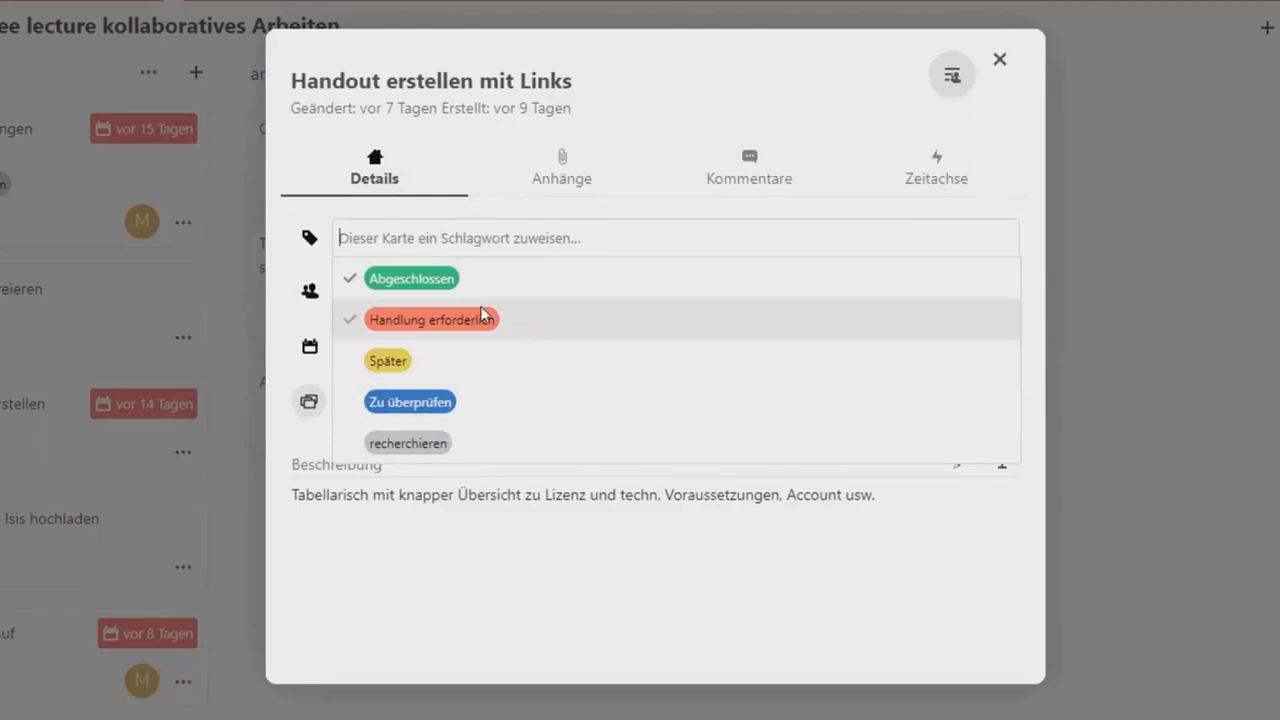
pyautogui.click(312, 294)
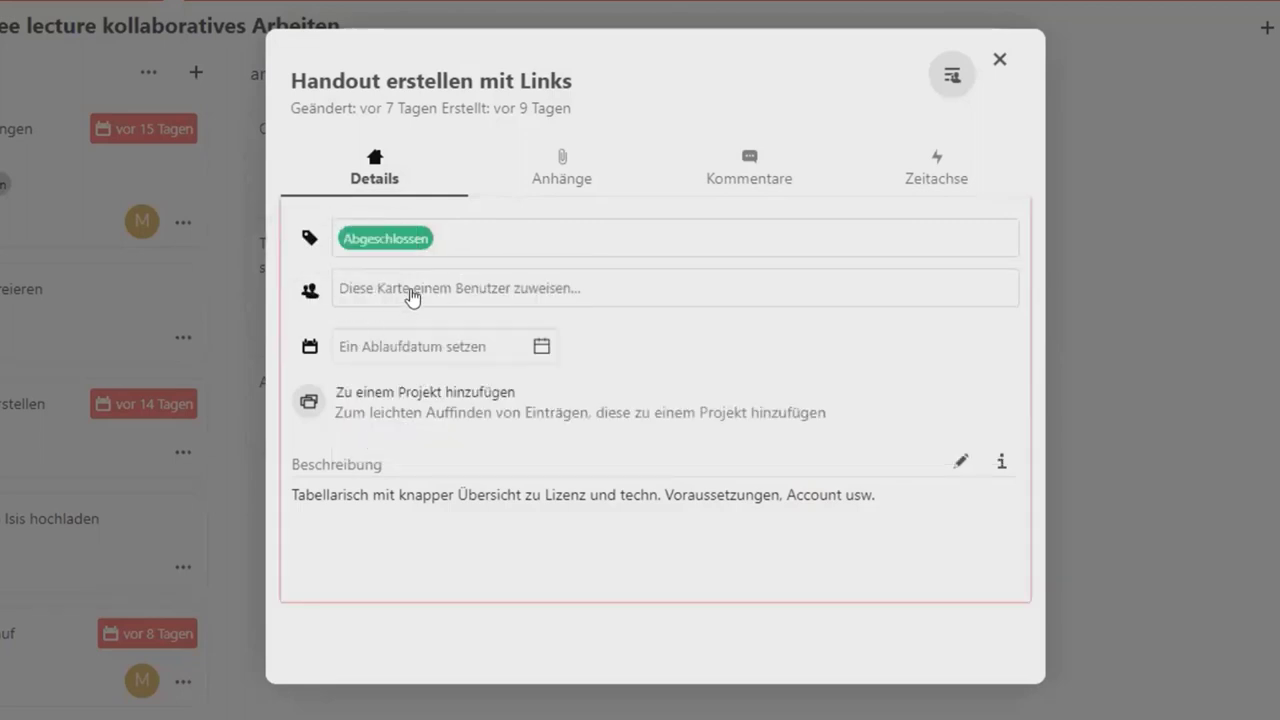
# Assign the second listed board member to the "Handout erstellen mit Links" card
pyautogui.click(411, 293)
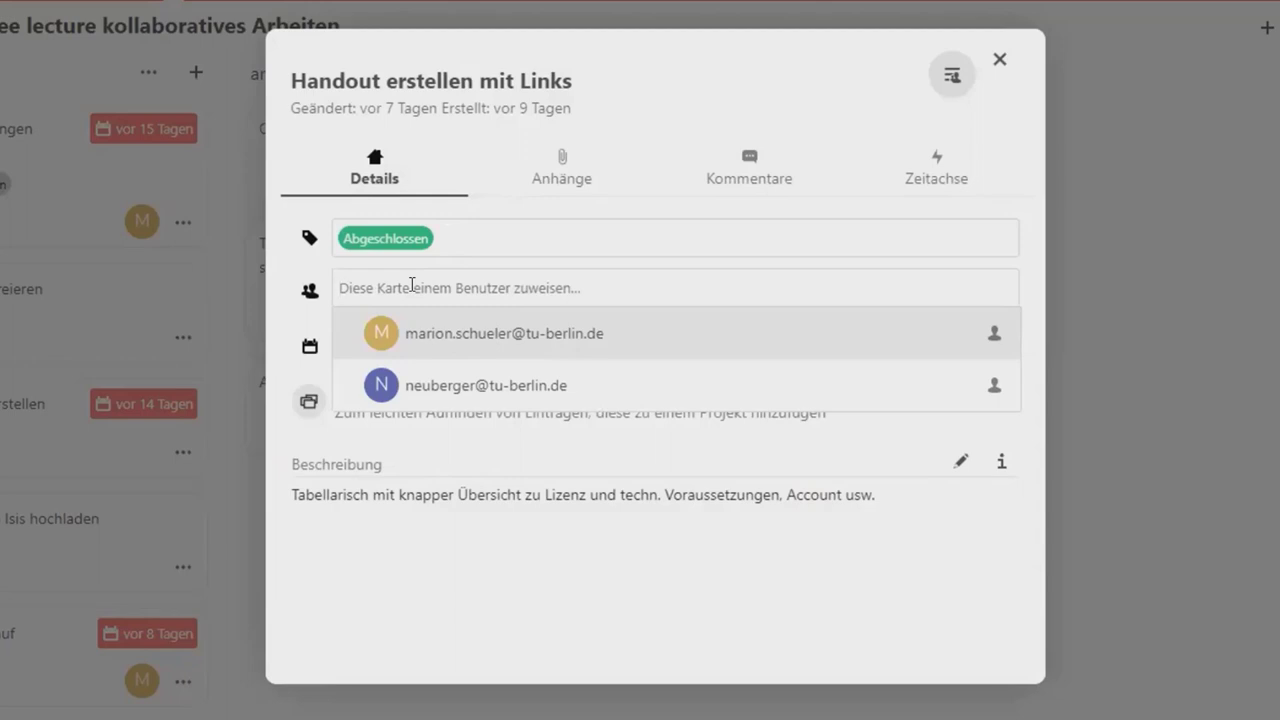
pyautogui.click(443, 393)
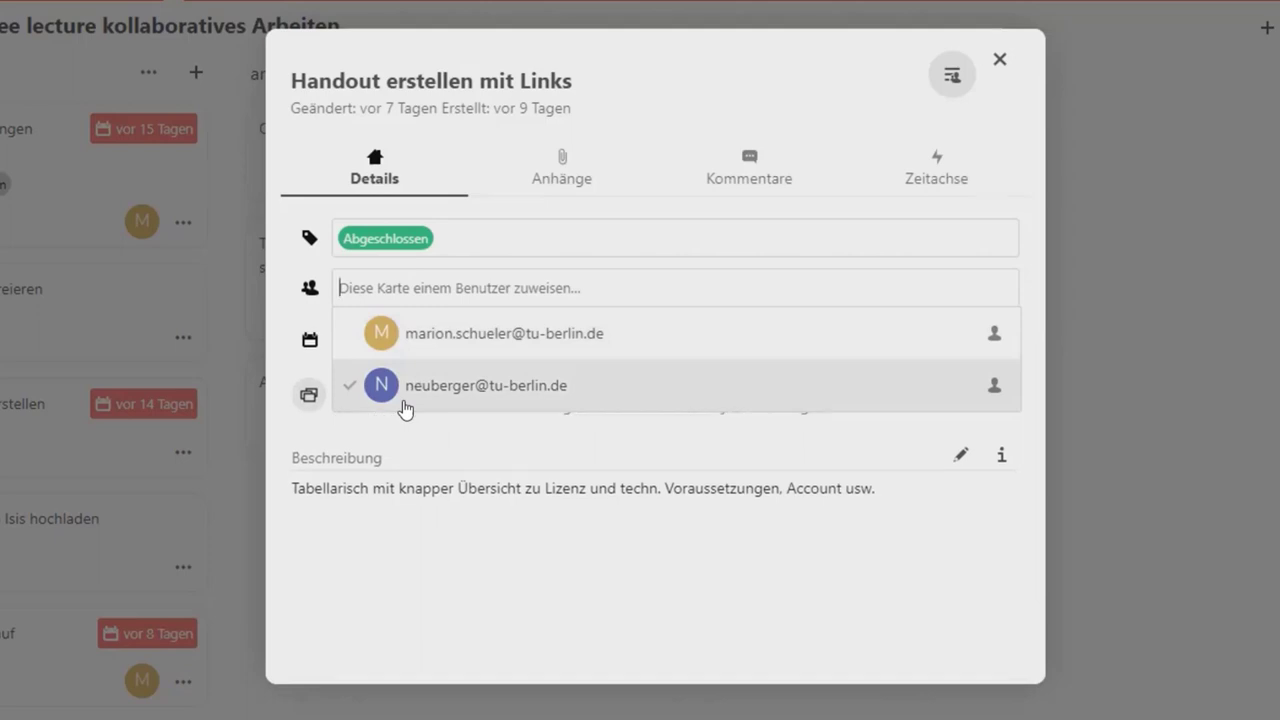
pyautogui.click(308, 344)
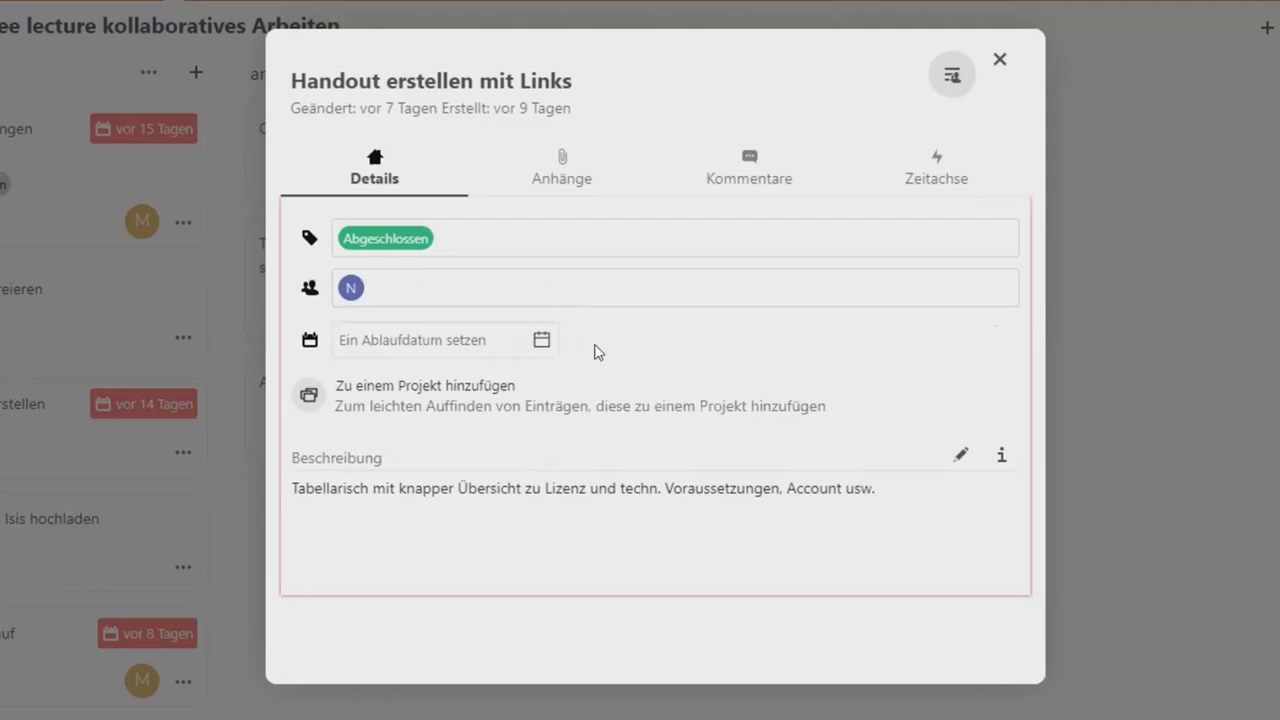
# Review the handout card's attachments, comments and timeline, and close the card
pyautogui.click(553, 183)
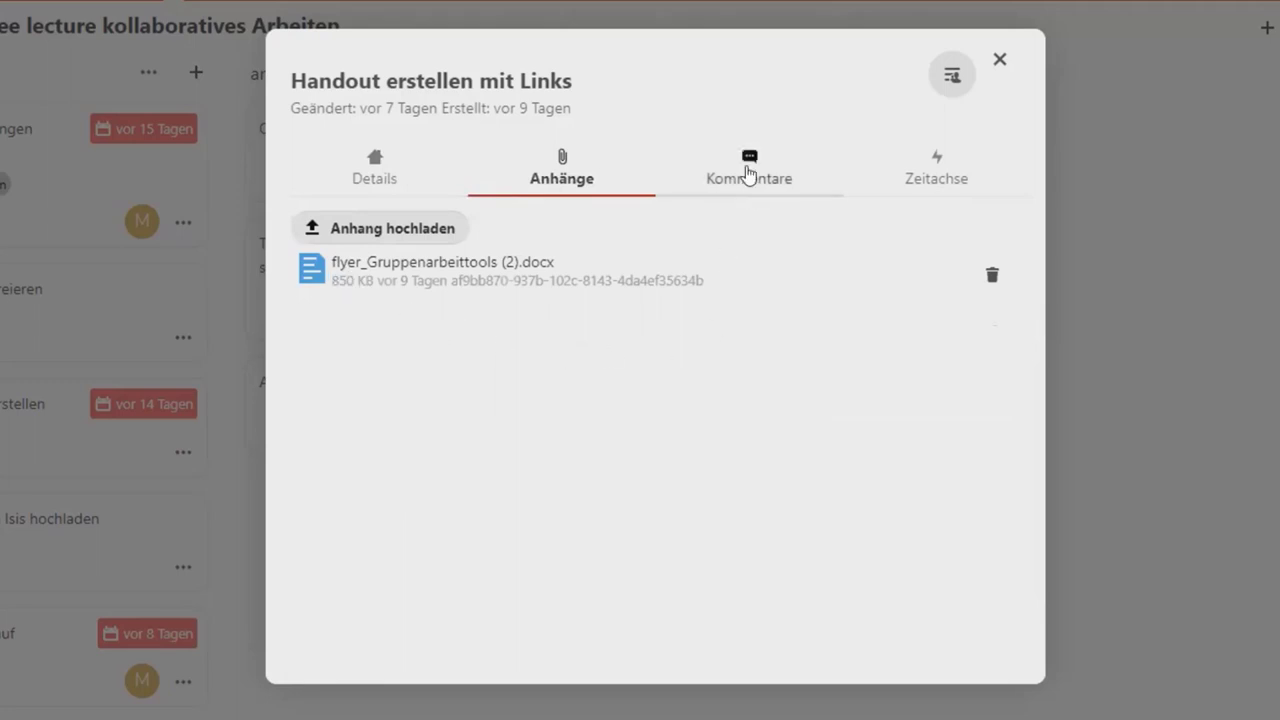
pyautogui.click(747, 171)
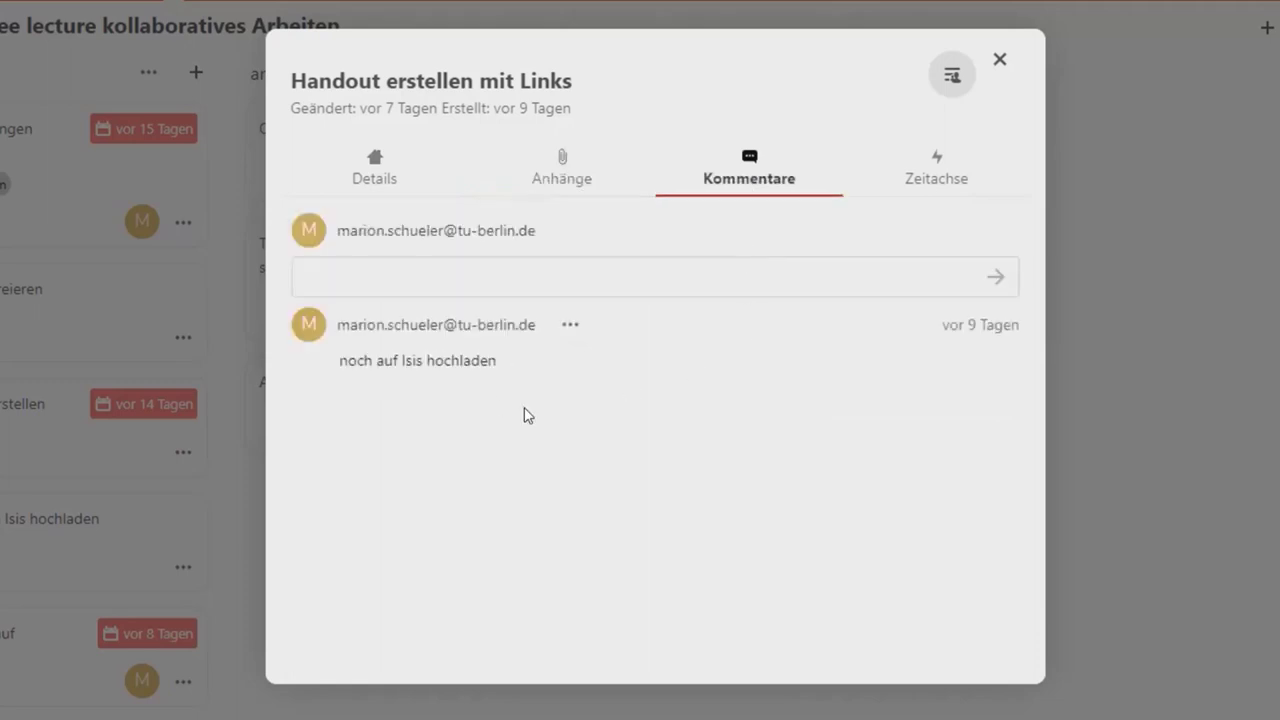
pyautogui.click(942, 176)
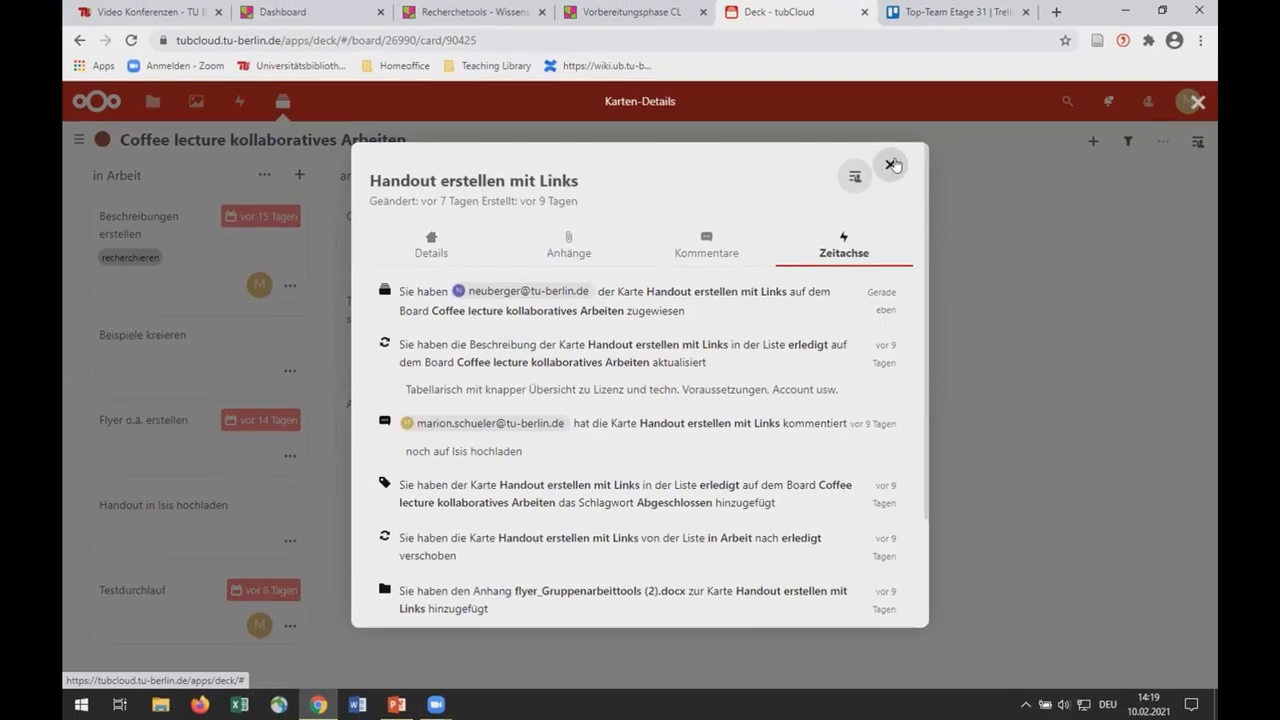
pyautogui.press('Escape')
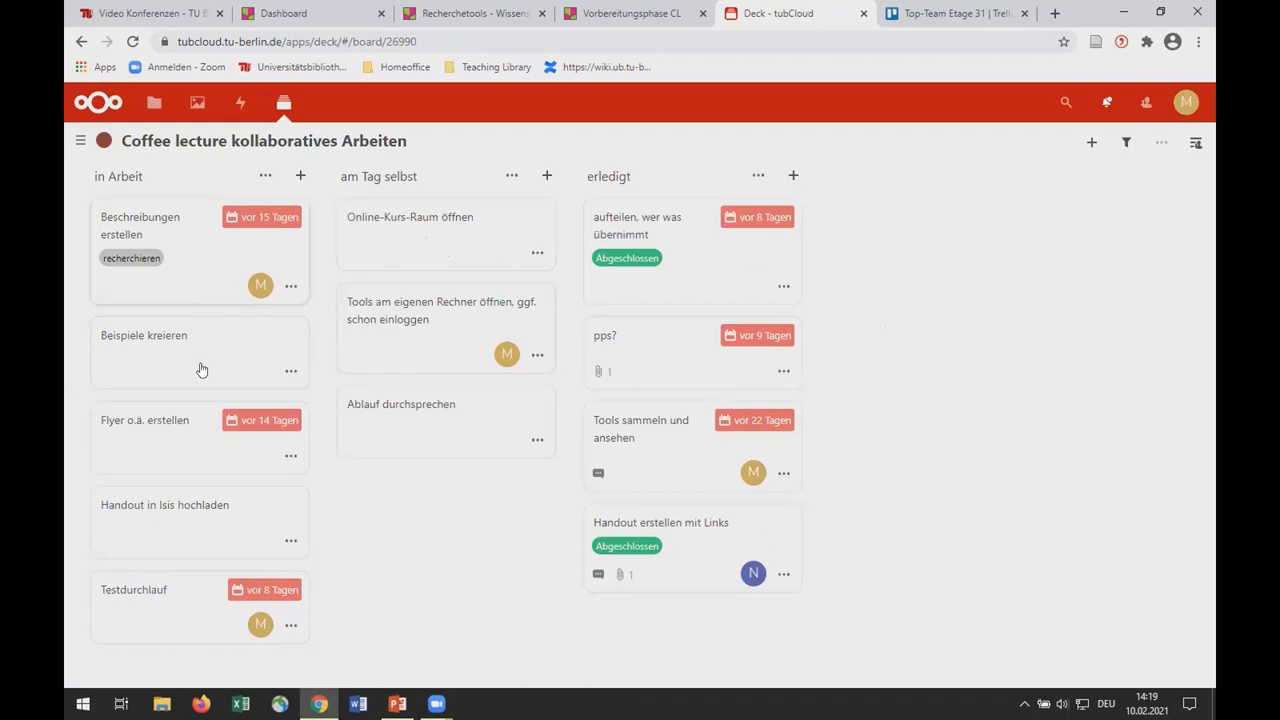
# Move the "Beispiele kreieren" card to erledigt, directly below "aufteilen, wer was übernimmt", and close tubCloud to switch to the Trello board
pyautogui.moveTo(177, 334); pyautogui.dragTo(586, 317)
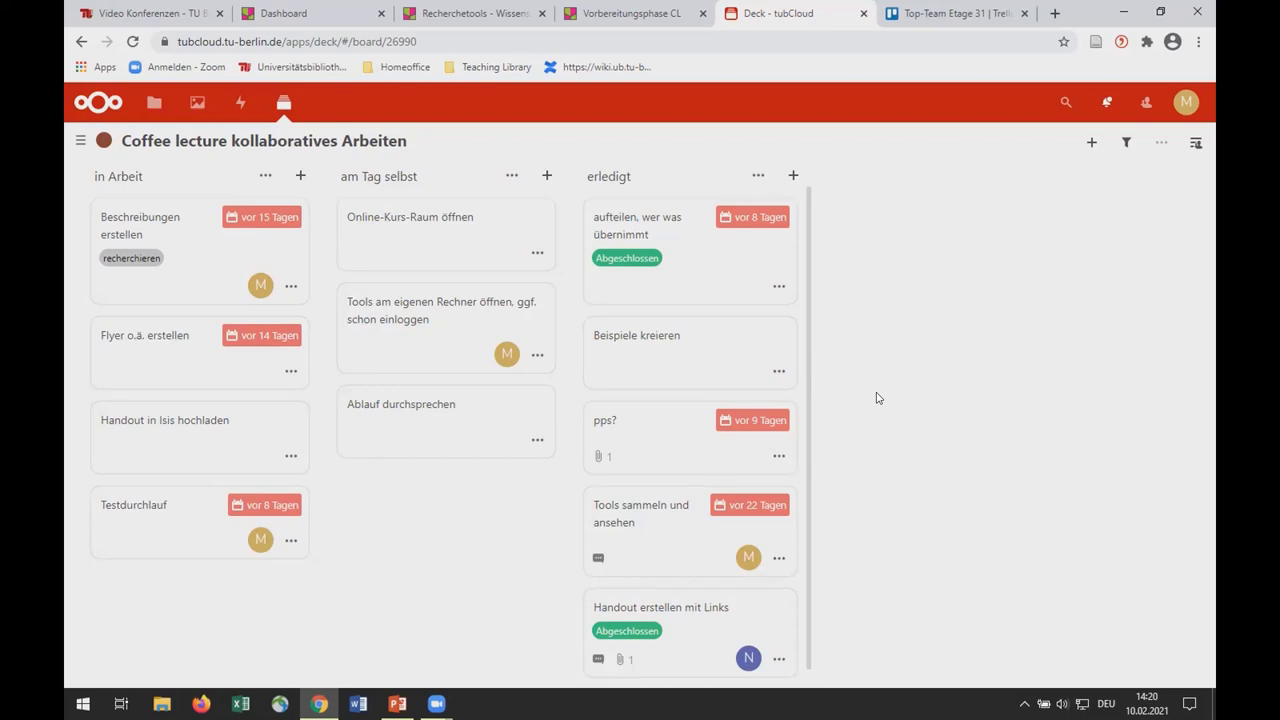
pyautogui.click(863, 13)
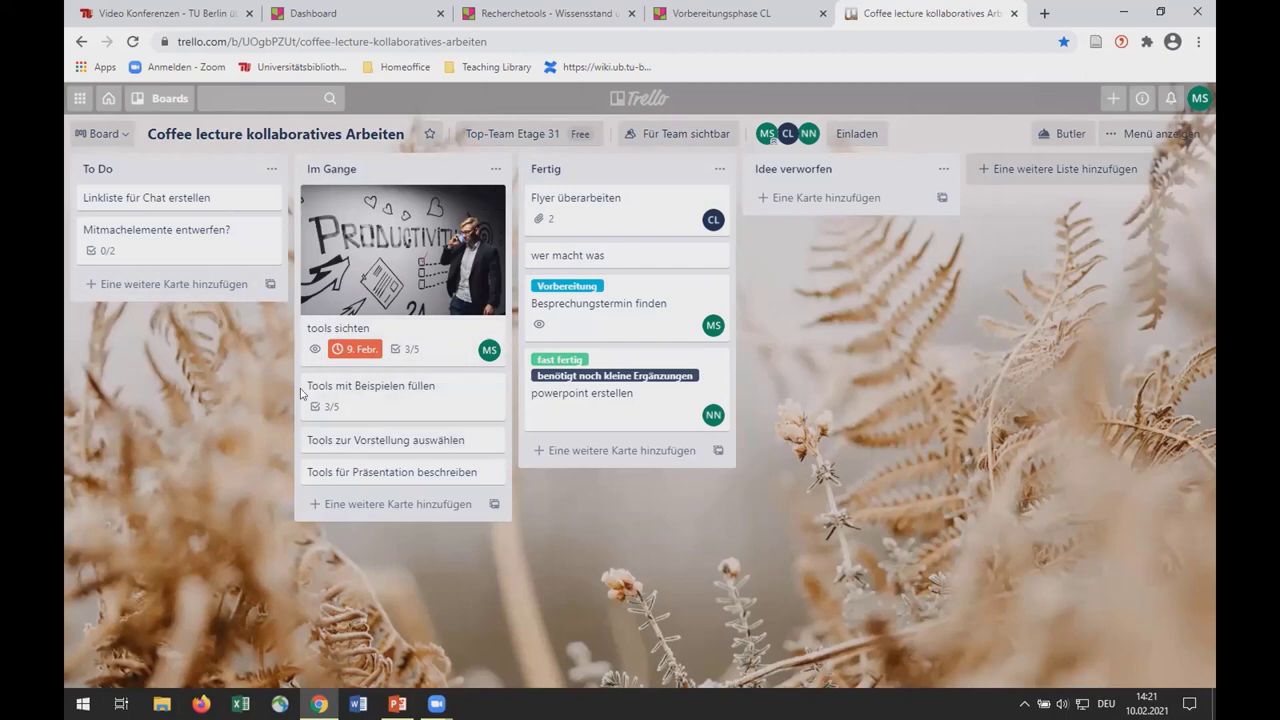
# Open the "Tools mit Beispielen füllen" card in the Im Gange list and view its label choices
pyautogui.click(389, 399)
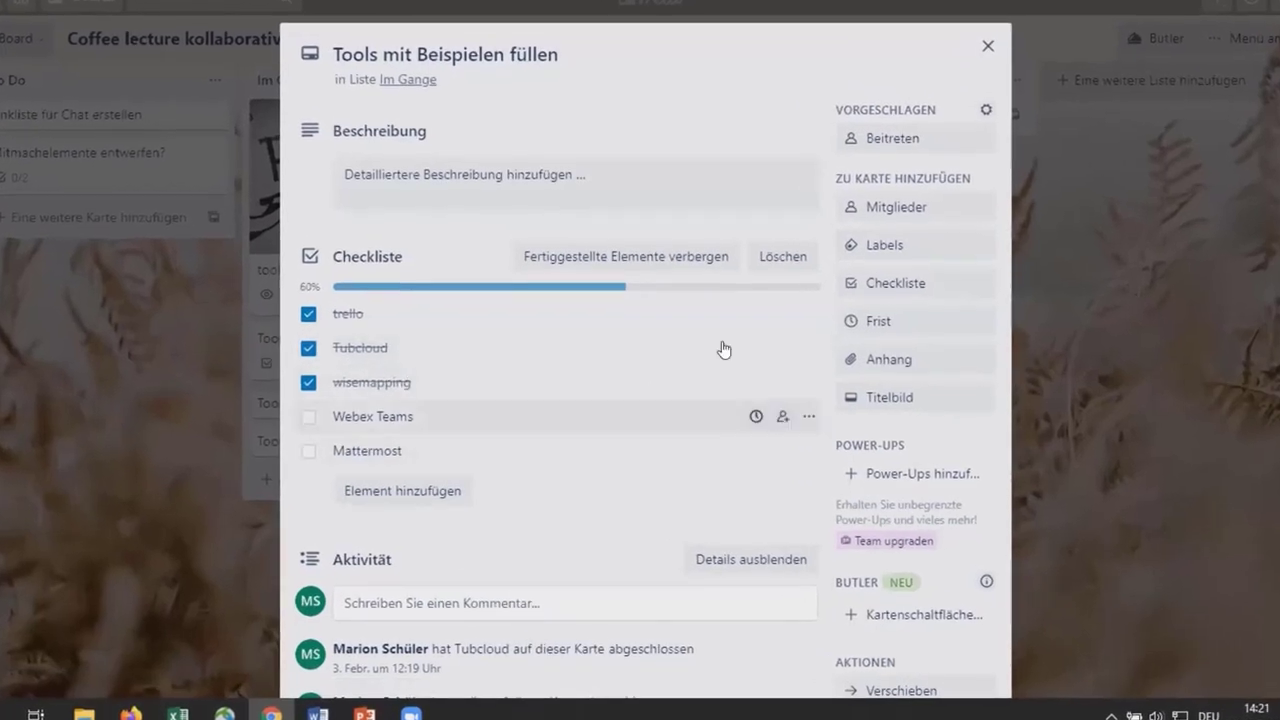
pyautogui.click(862, 245)
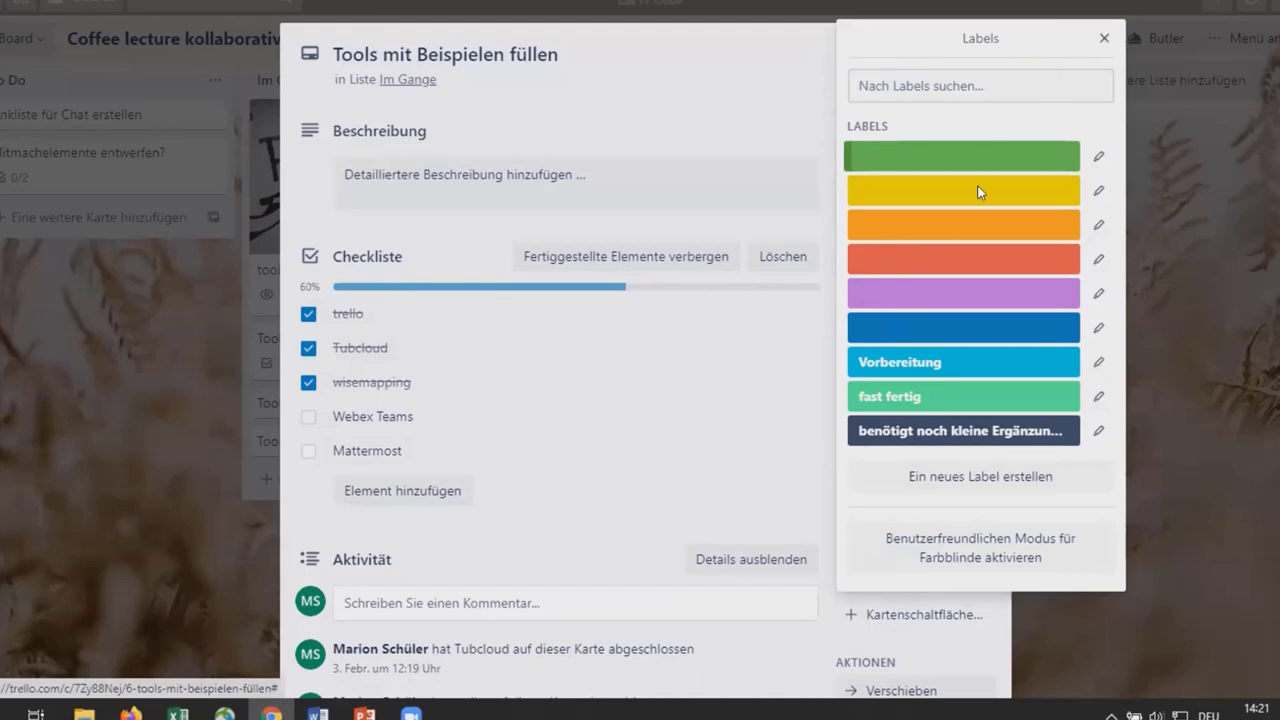
pyautogui.press('Escape')
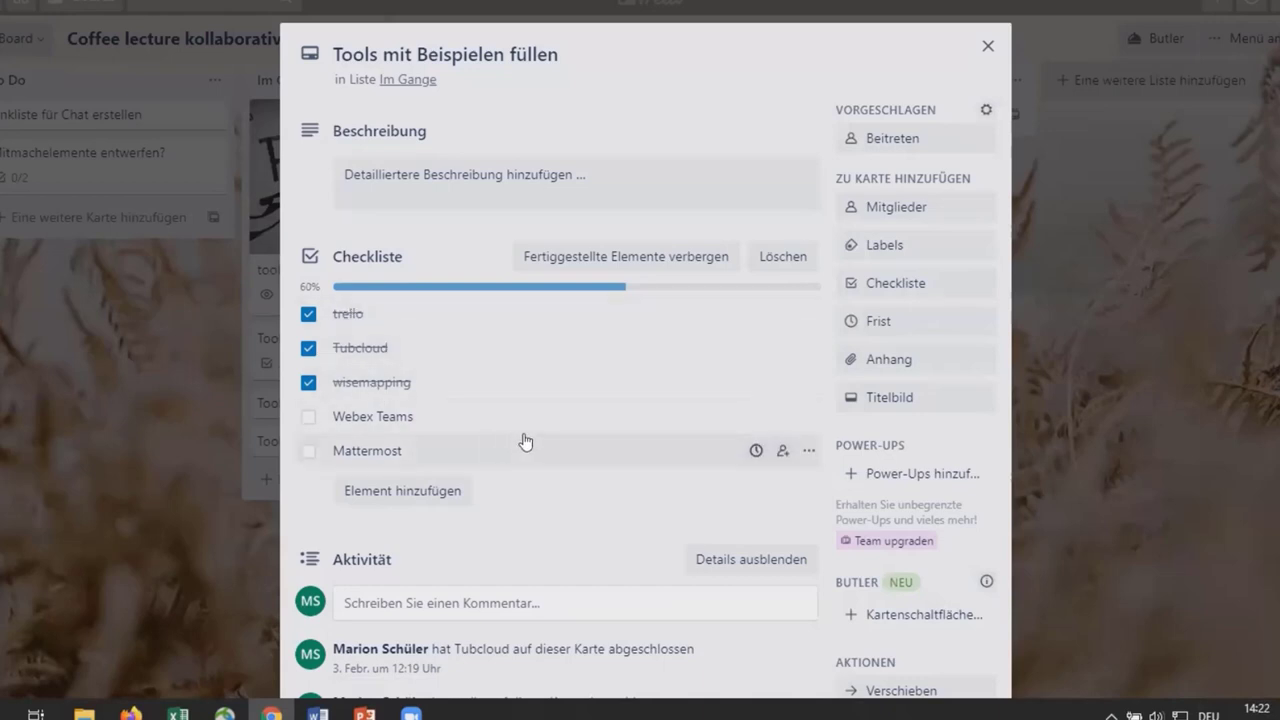
# View the options for adding a checklist, including the cards to copy elements from, without adding one, and close the card
pyautogui.click(859, 287)
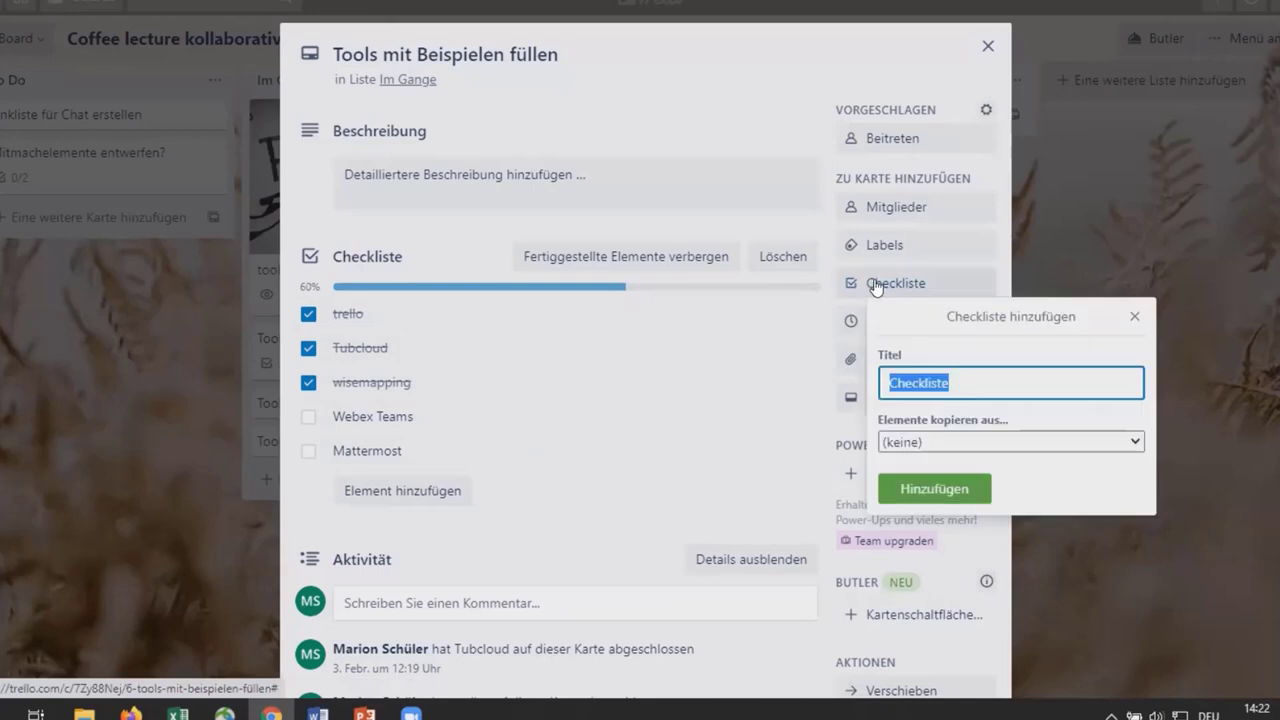
pyautogui.click(1136, 442)
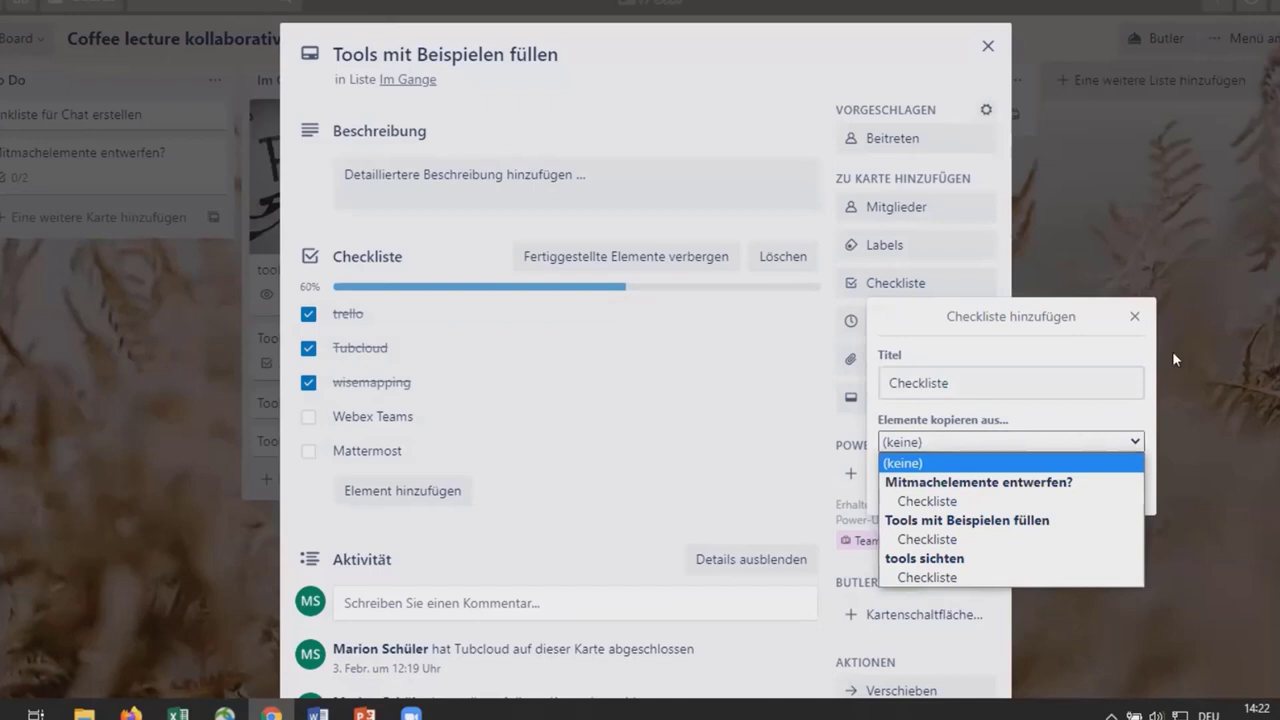
pyautogui.click(1139, 316)
pyautogui.click(1139, 315)
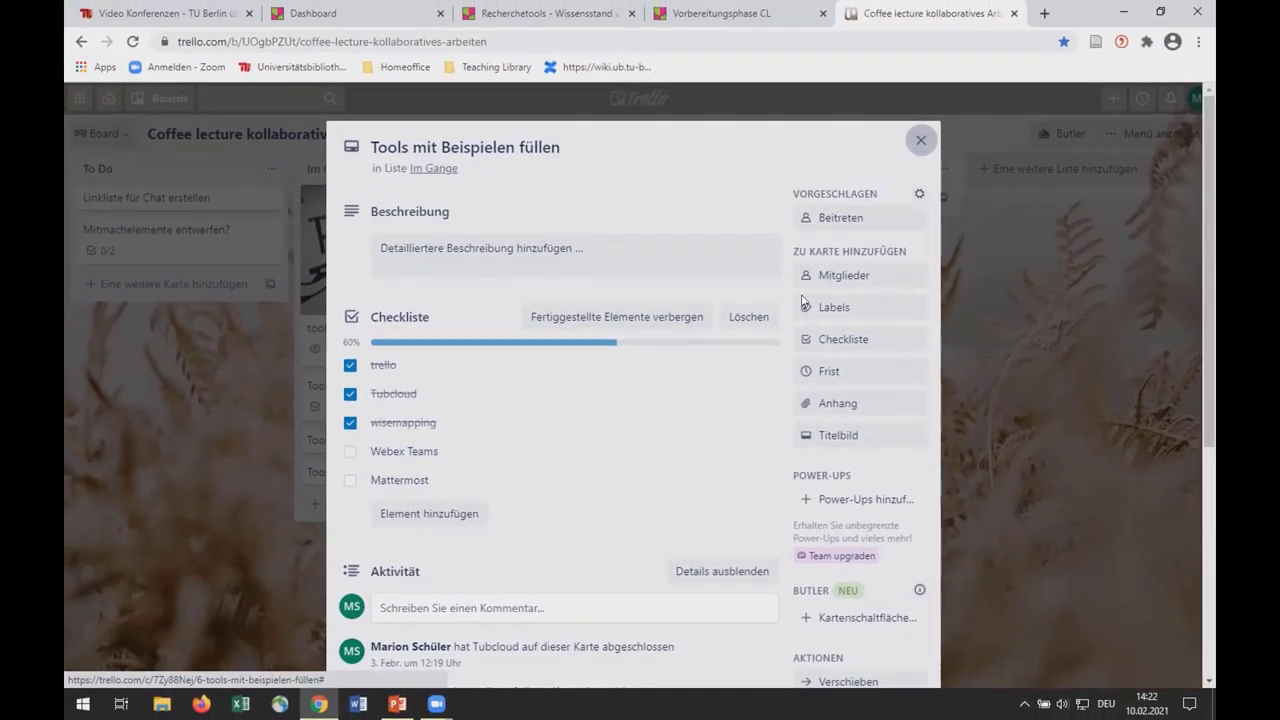
pyautogui.press('Escape')
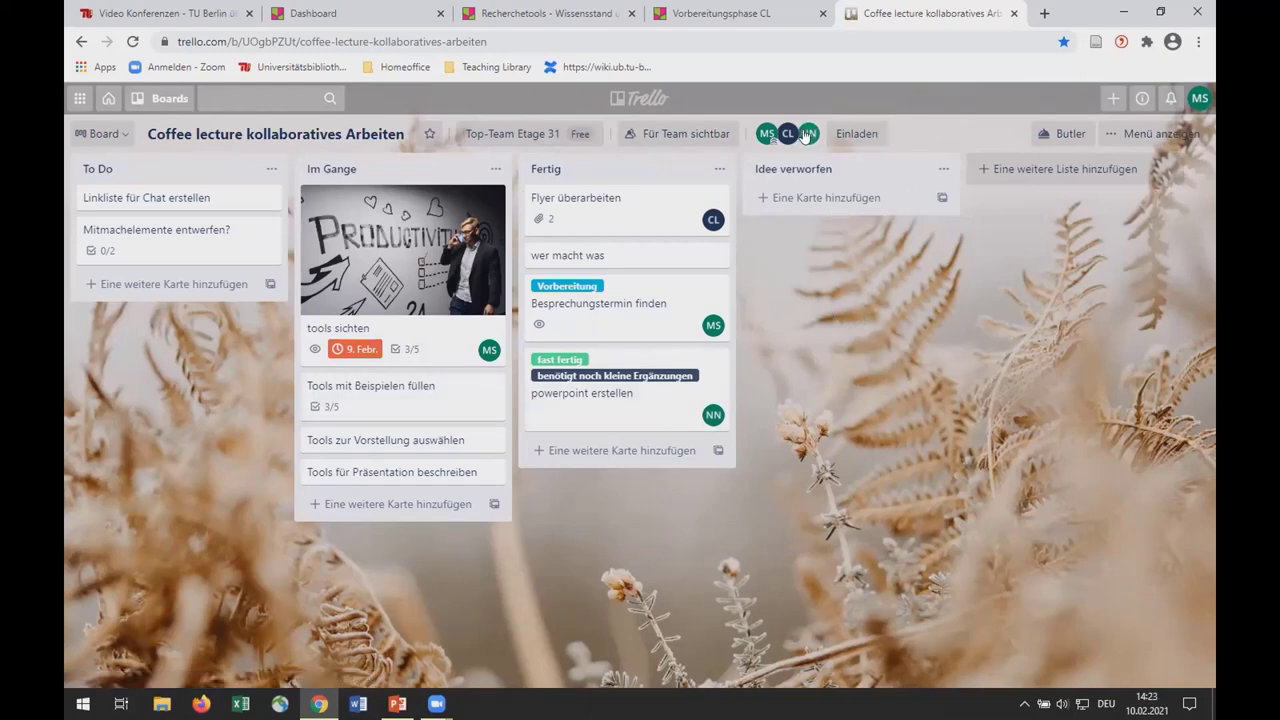
# Assign the third member in the board header to the "Tools mit Beispielen füllen" card
pyautogui.moveTo(806, 136); pyautogui.dragTo(648, 289)
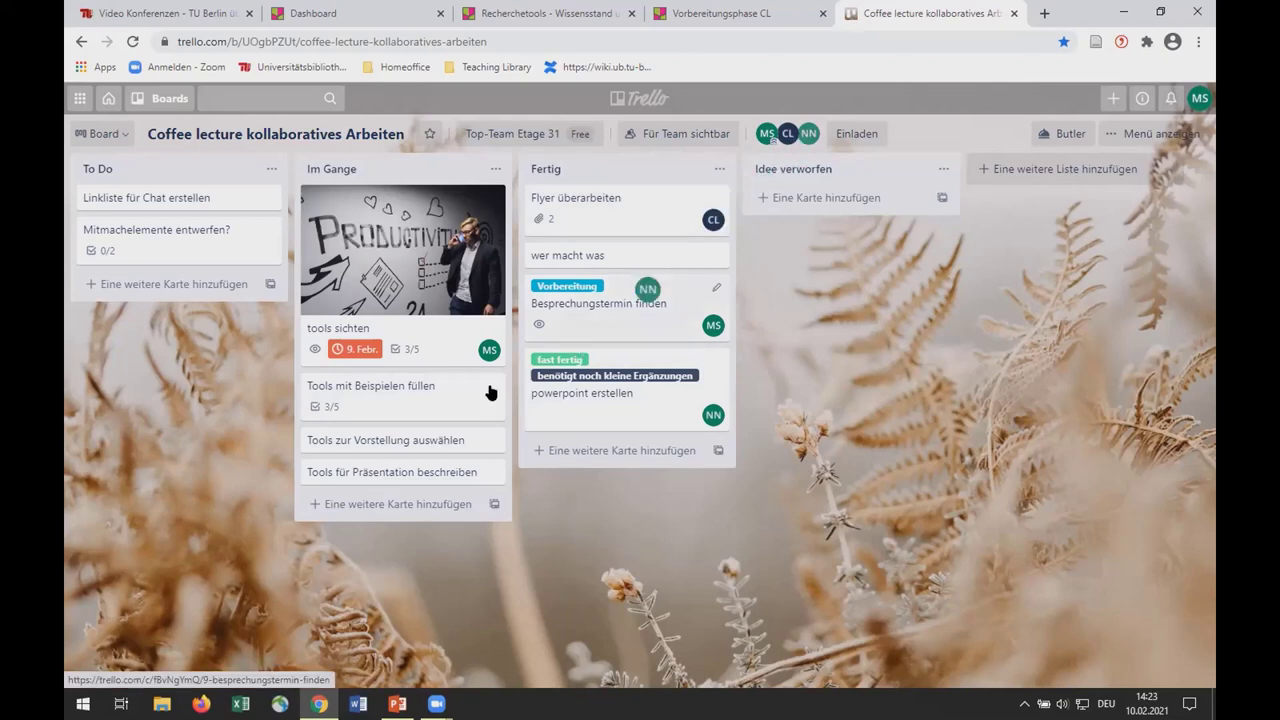
pyautogui.moveTo(490, 392); pyautogui.dragTo(486, 402)
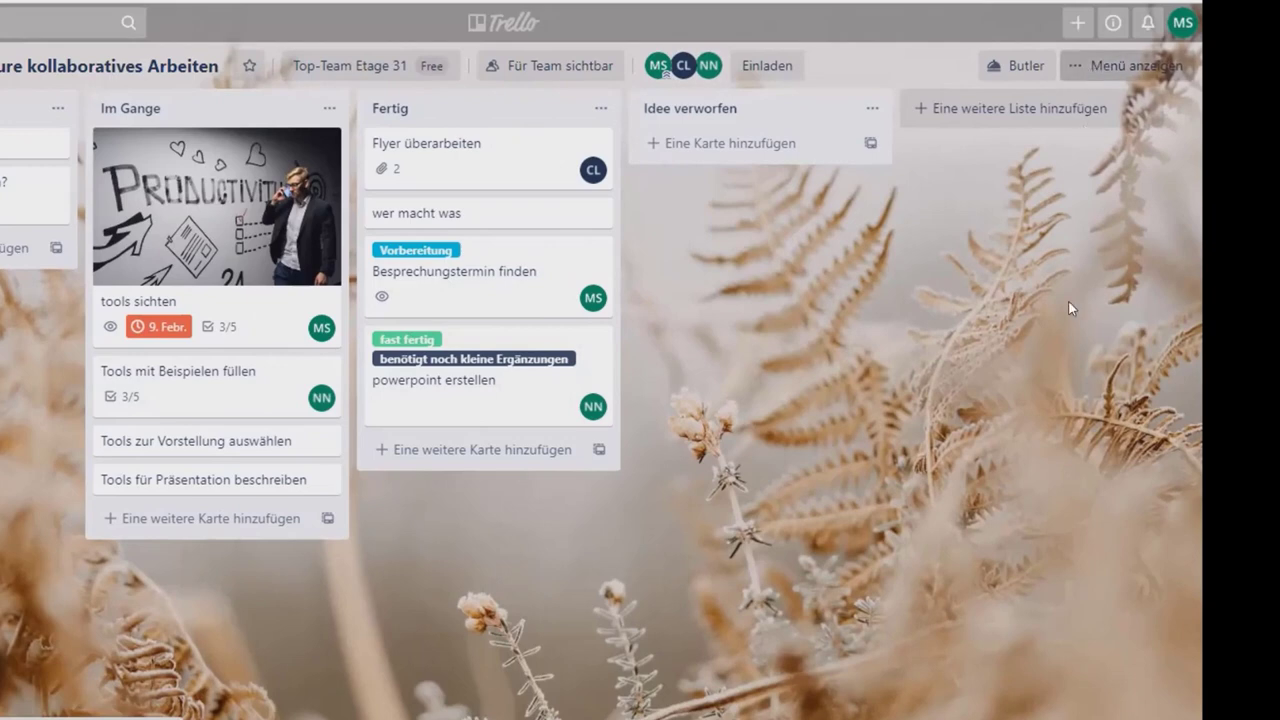
# Open the board menu and view the board information and the card search filters
pyautogui.press('w')
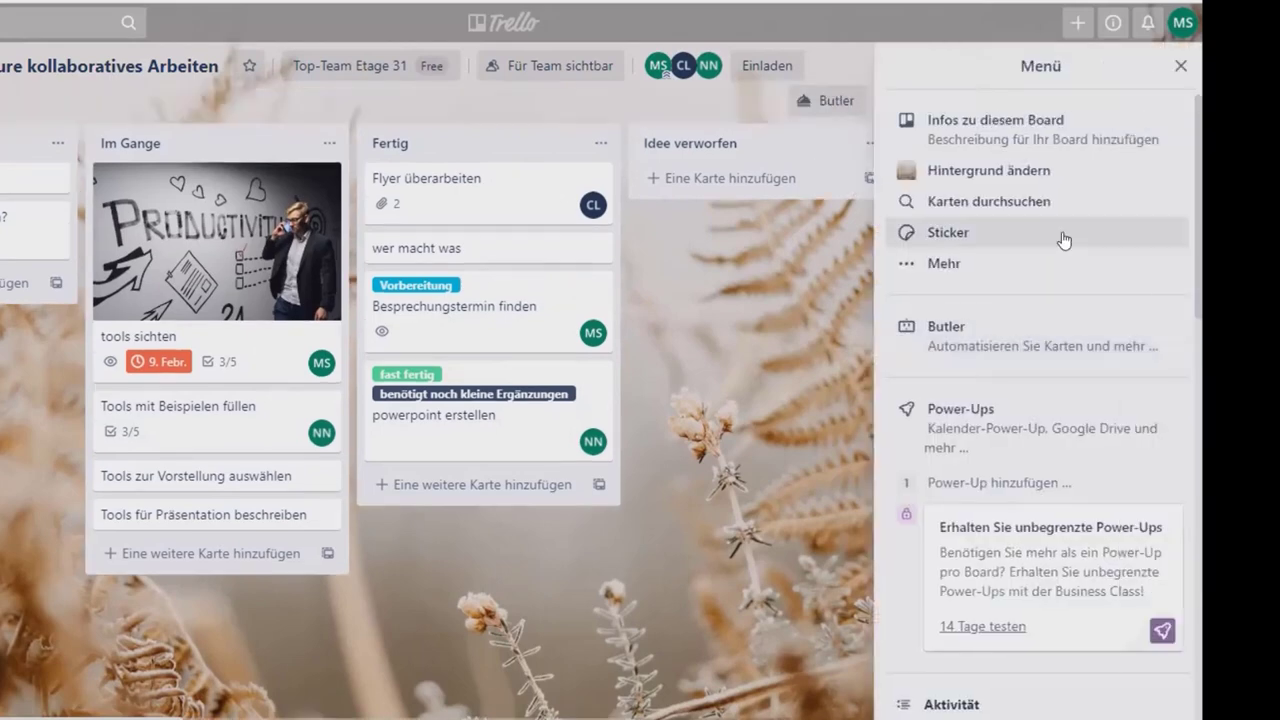
pyautogui.click(970, 150)
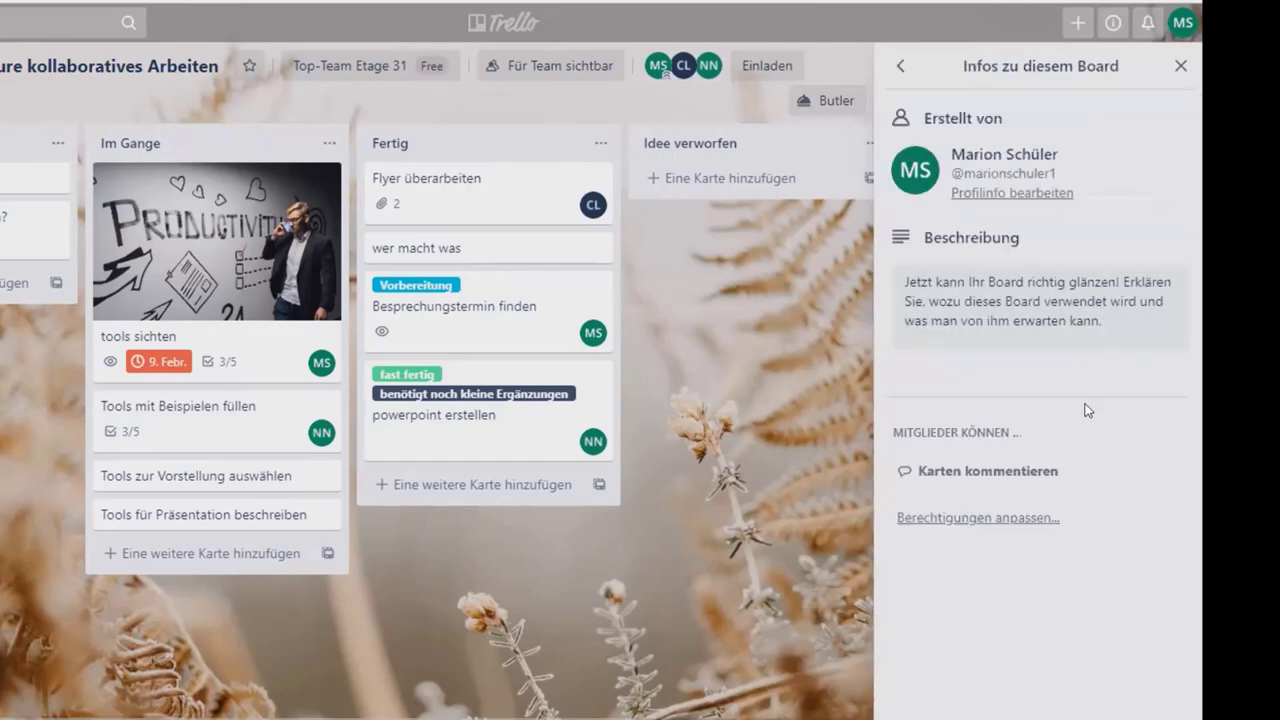
pyautogui.click(900, 65)
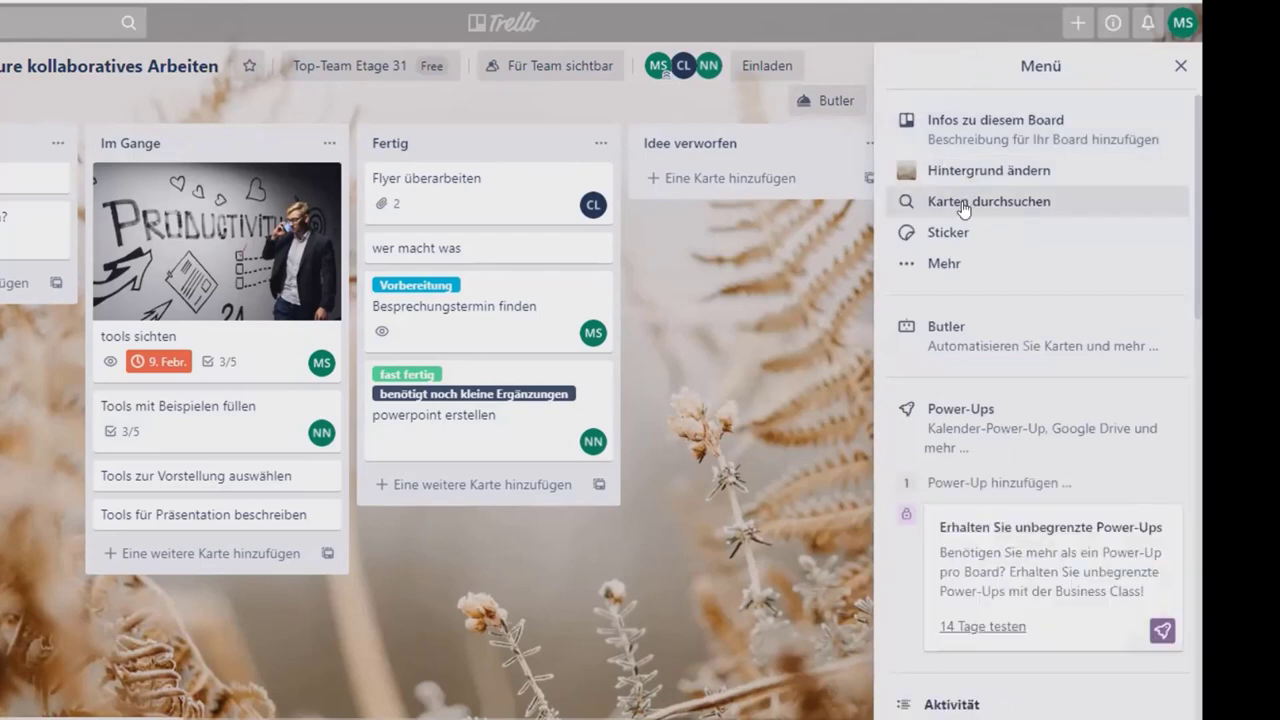
pyautogui.click(963, 204)
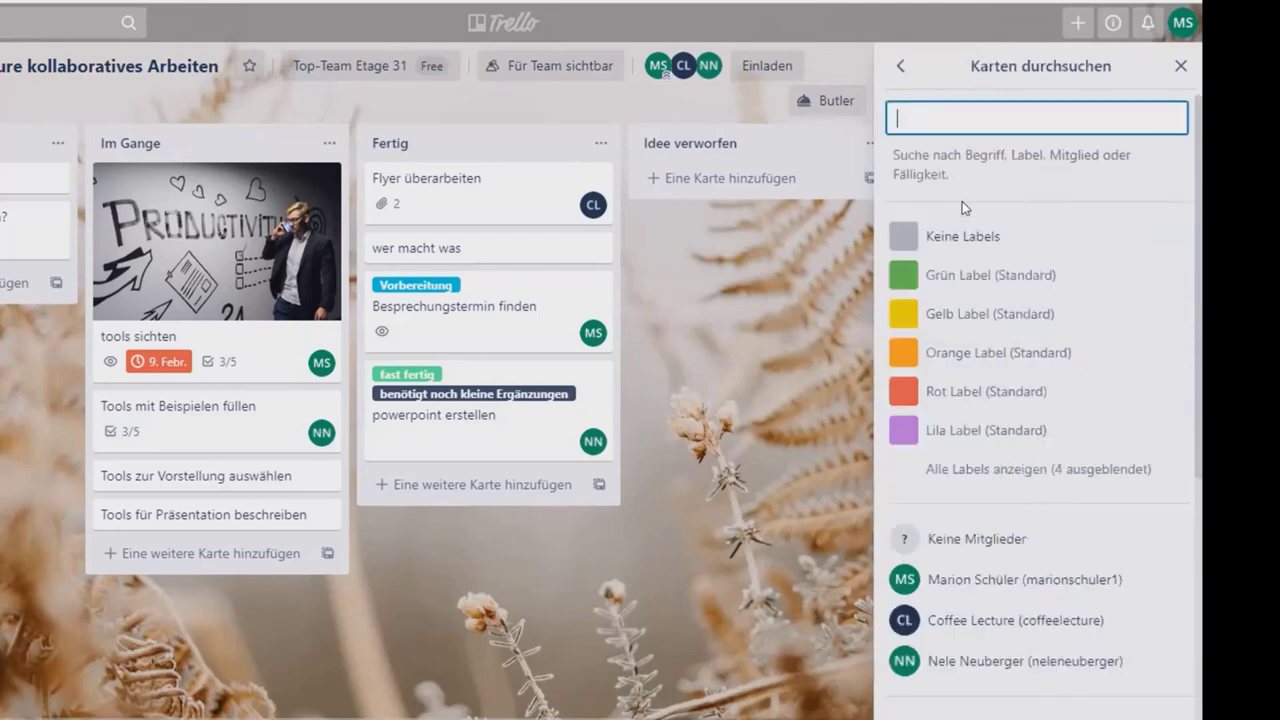
pyautogui.click(900, 66)
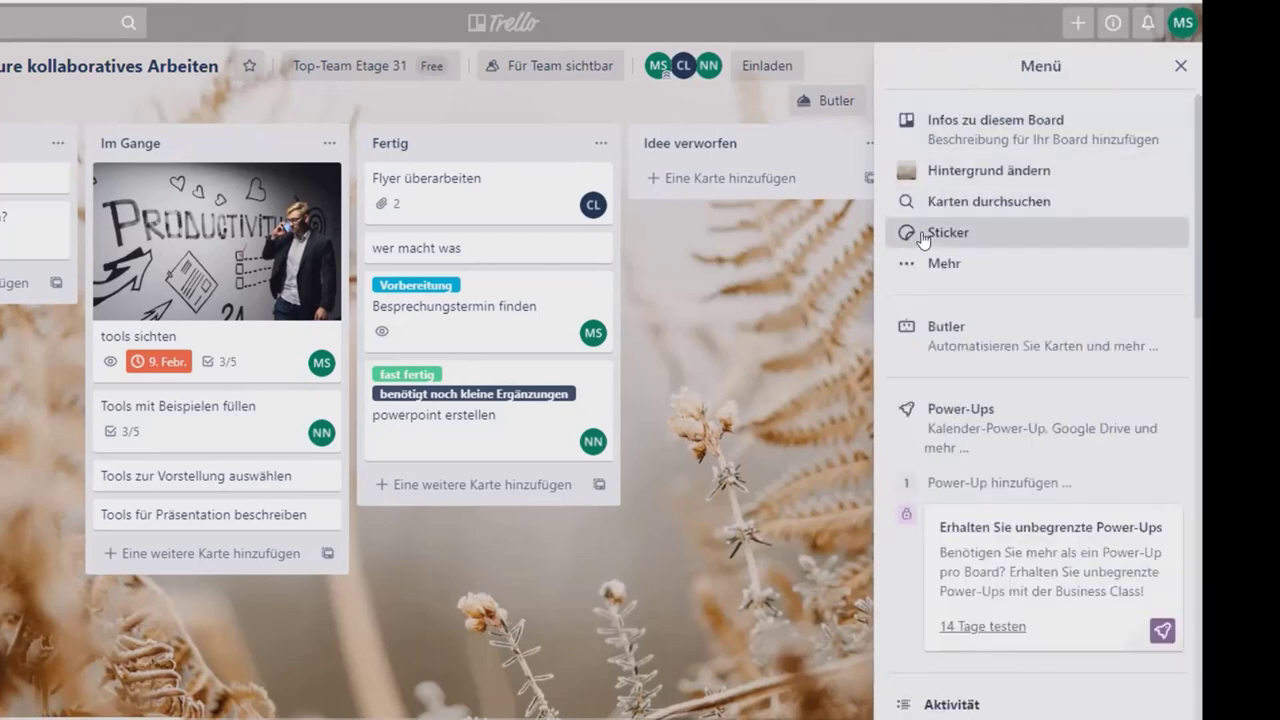
# Add the green check mark sticker to the "Besprechungstermin finden" card and close the board menu
pyautogui.click(921, 234)
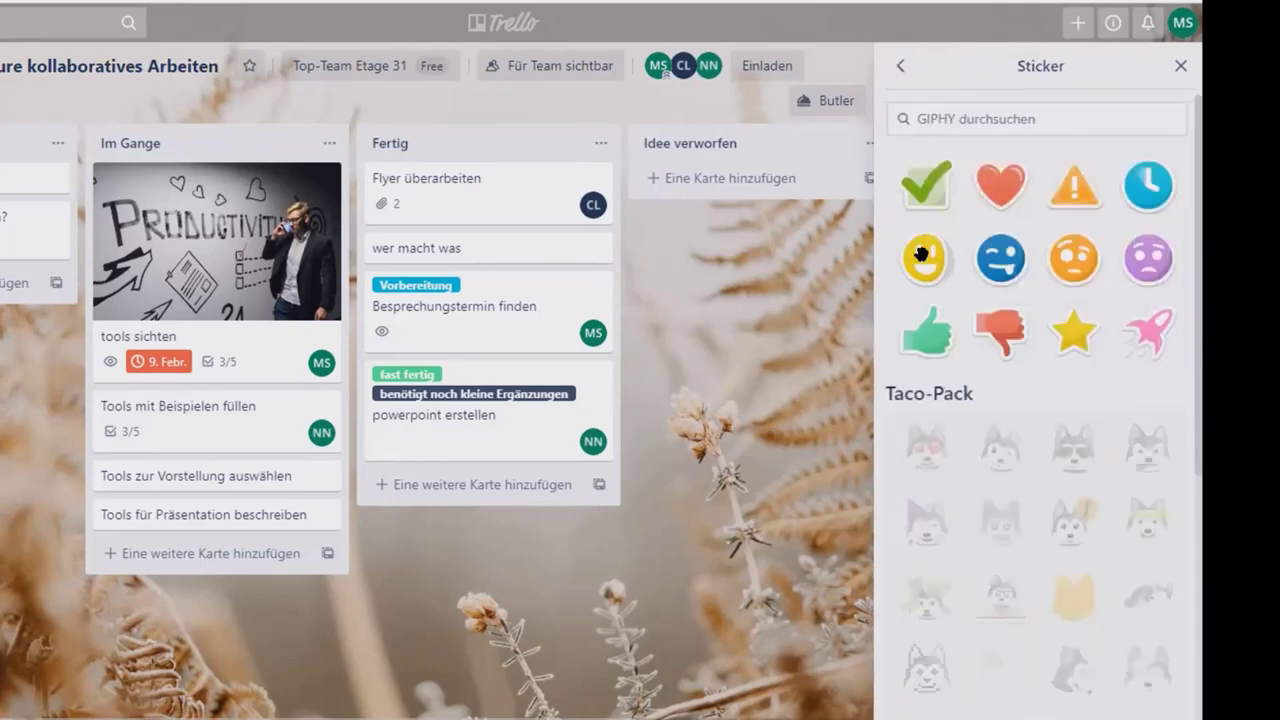
pyautogui.moveTo(926, 185); pyautogui.dragTo(457, 305)
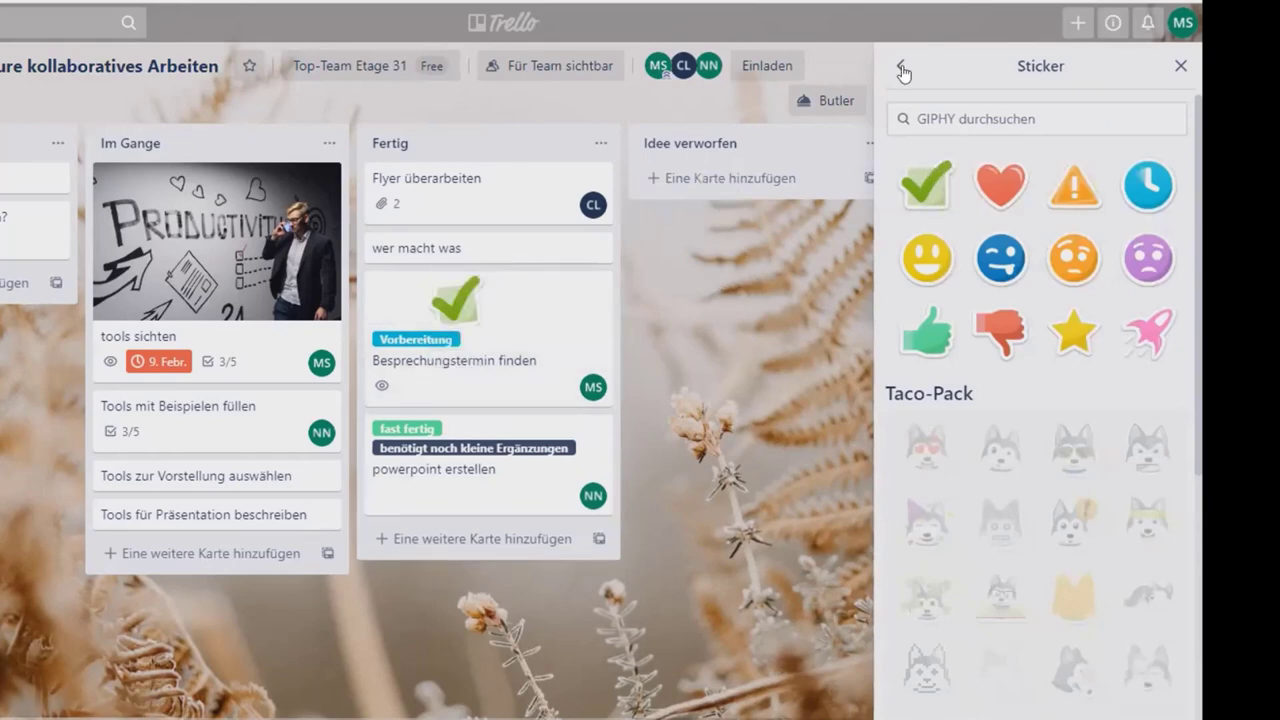
pyautogui.press('Escape')
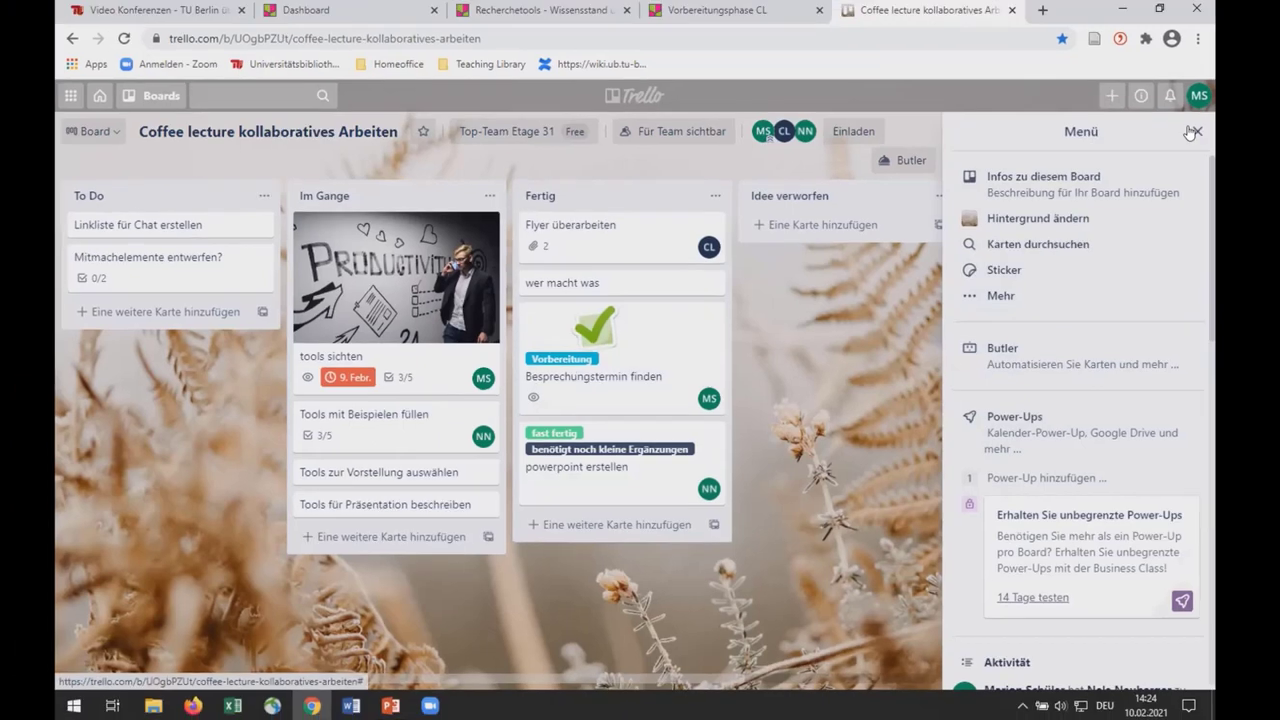
pyautogui.click(1179, 68)
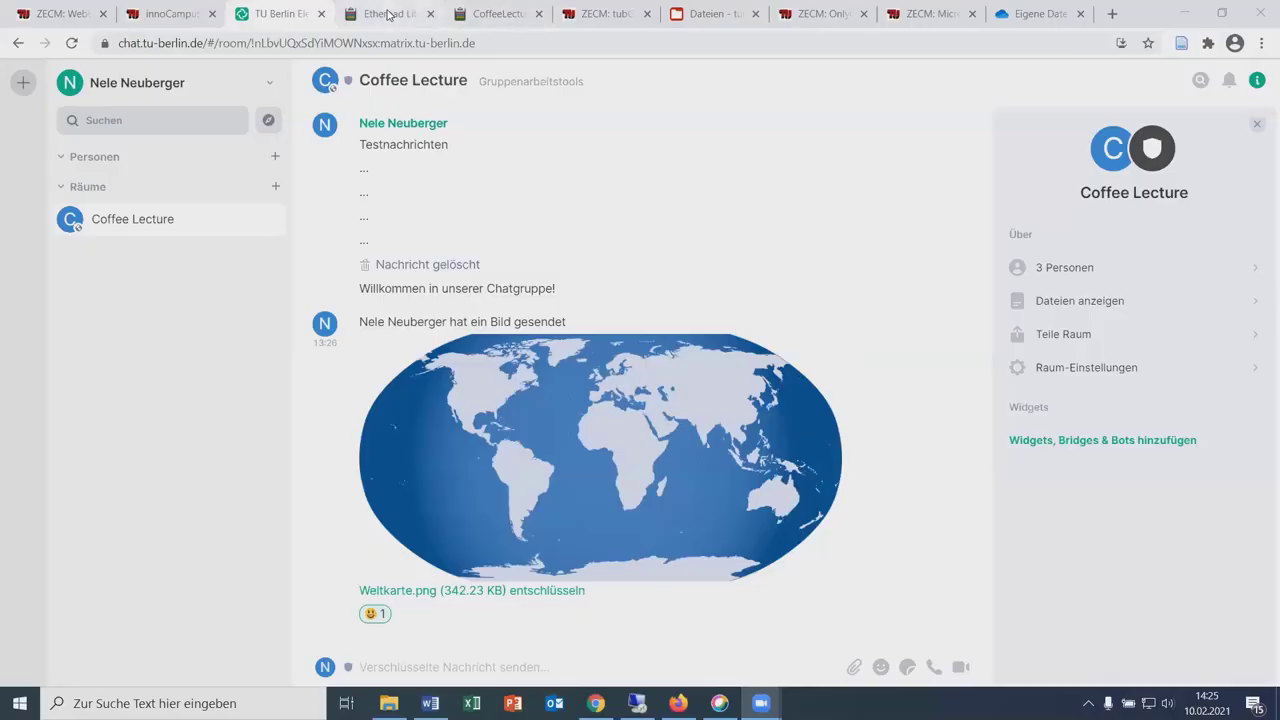
# Switch to the EtherPad Lite start page at yopad.eu
pyautogui.click(387, 14)
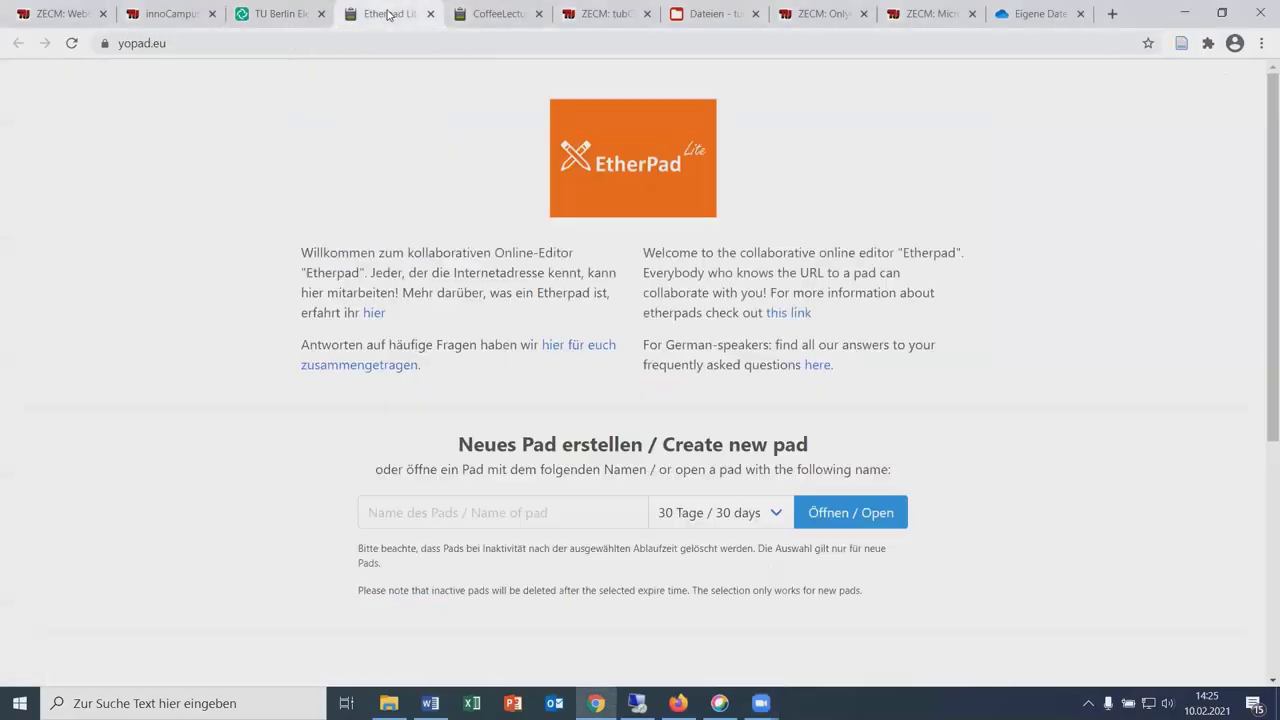